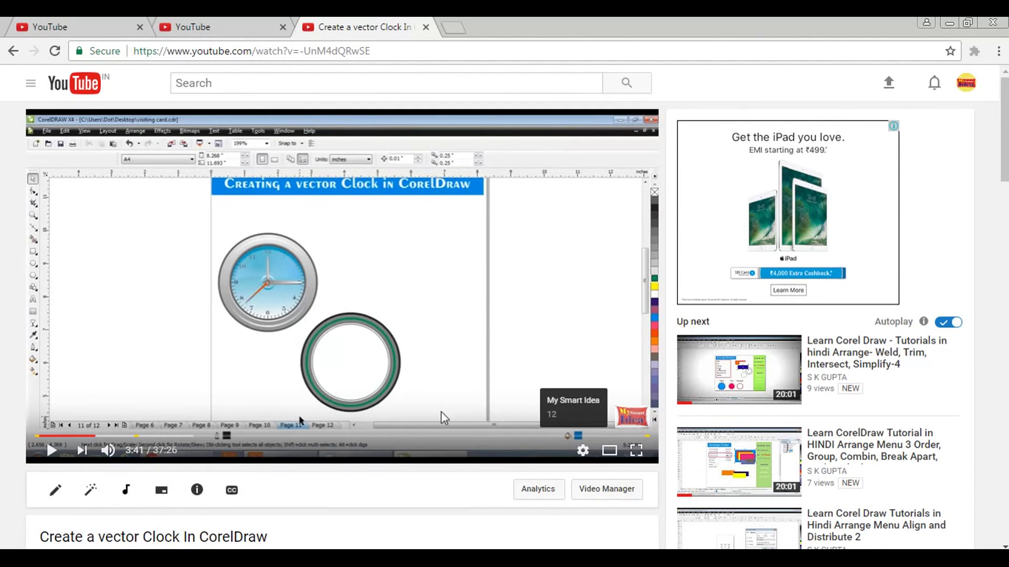
# - Check the channel's Status and Features page, showing 0 strikes, then return to the clock tutorial
pyautogui.click(79, 33)
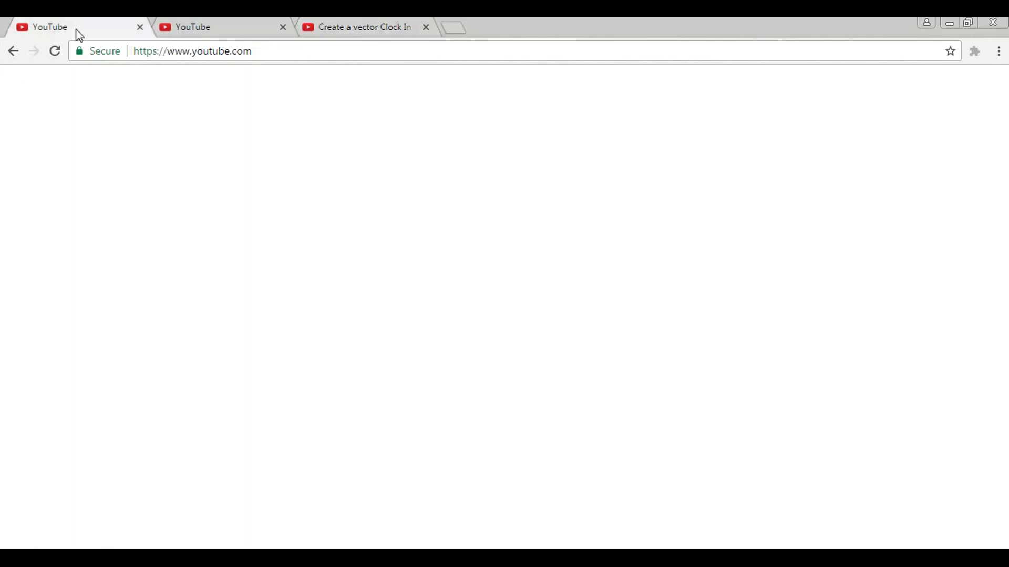
pyautogui.click(225, 30)
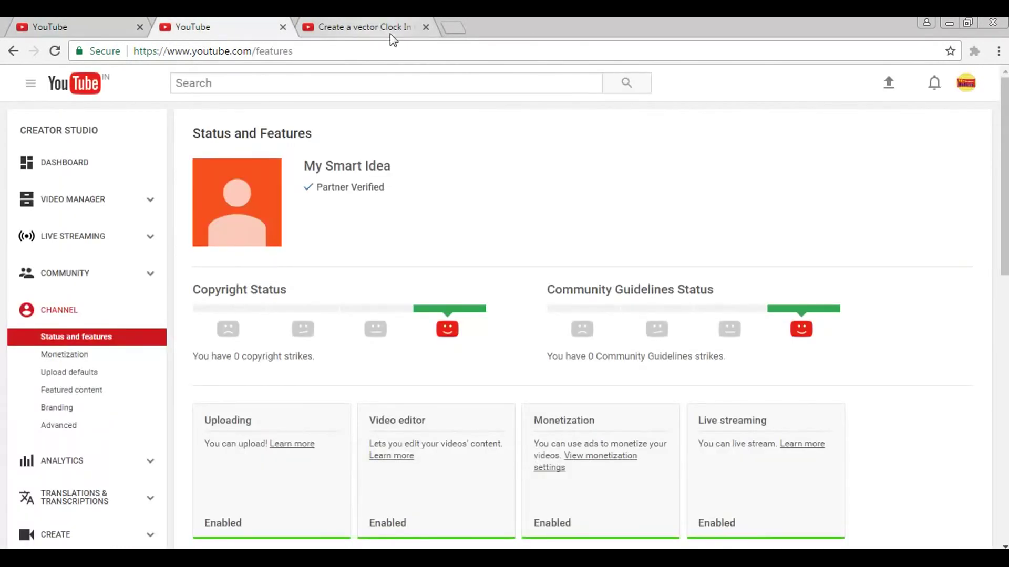
pyautogui.click(392, 36)
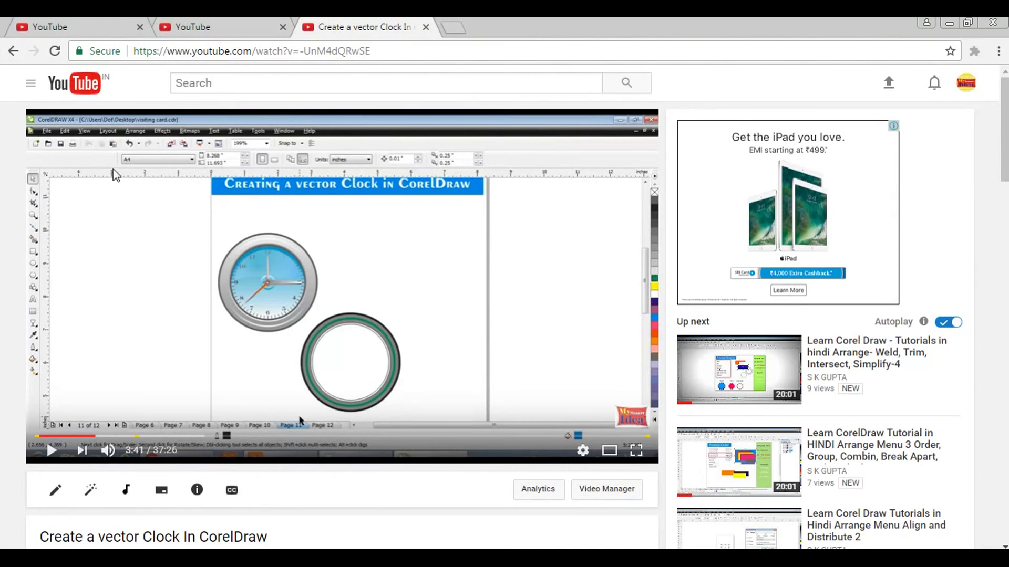
# - Play the Create a vector Clock In CorelDraw video and pause it at 3:57
pyautogui.click(51, 450)
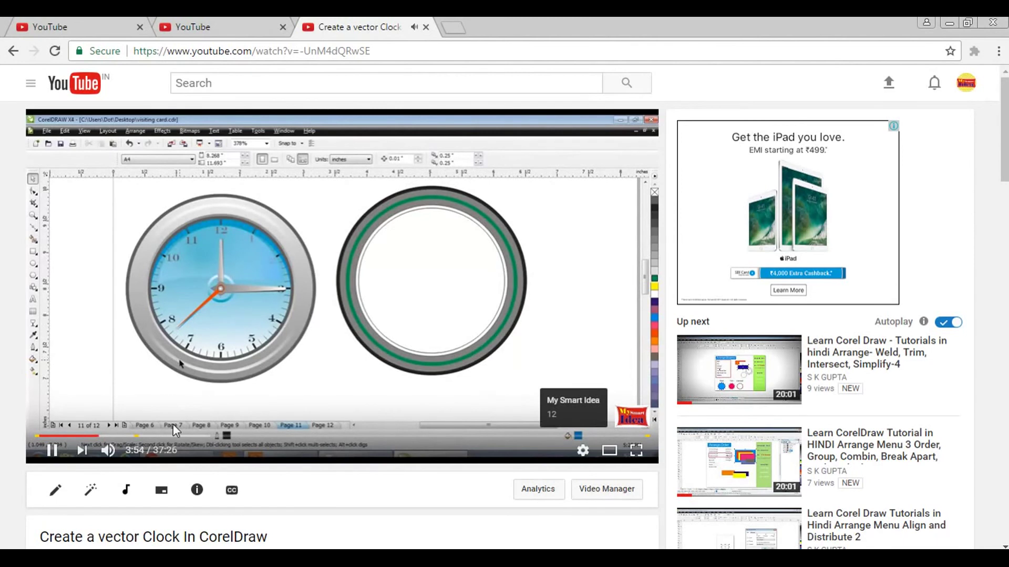
pyautogui.click(53, 449)
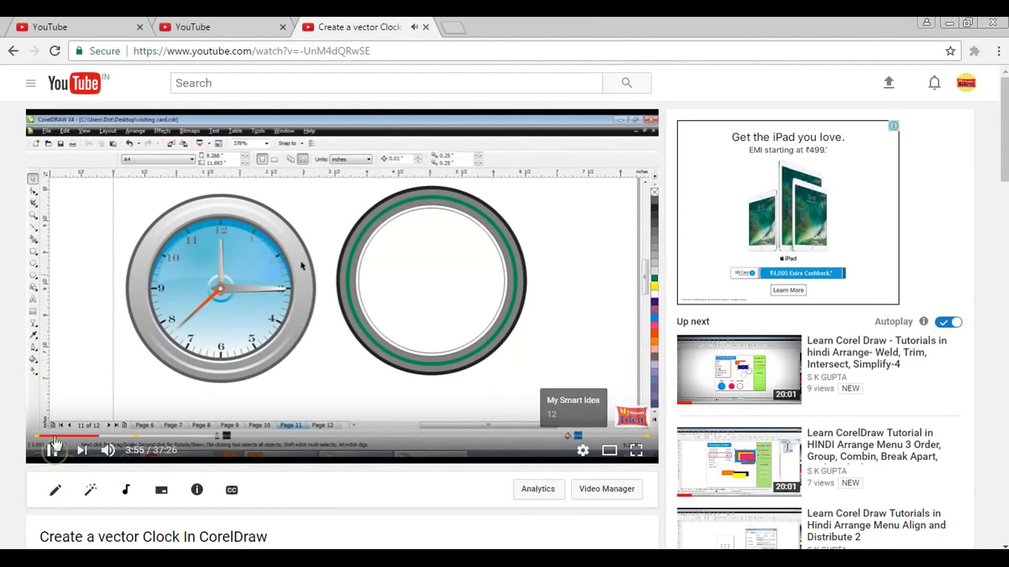
pyautogui.click(55, 448)
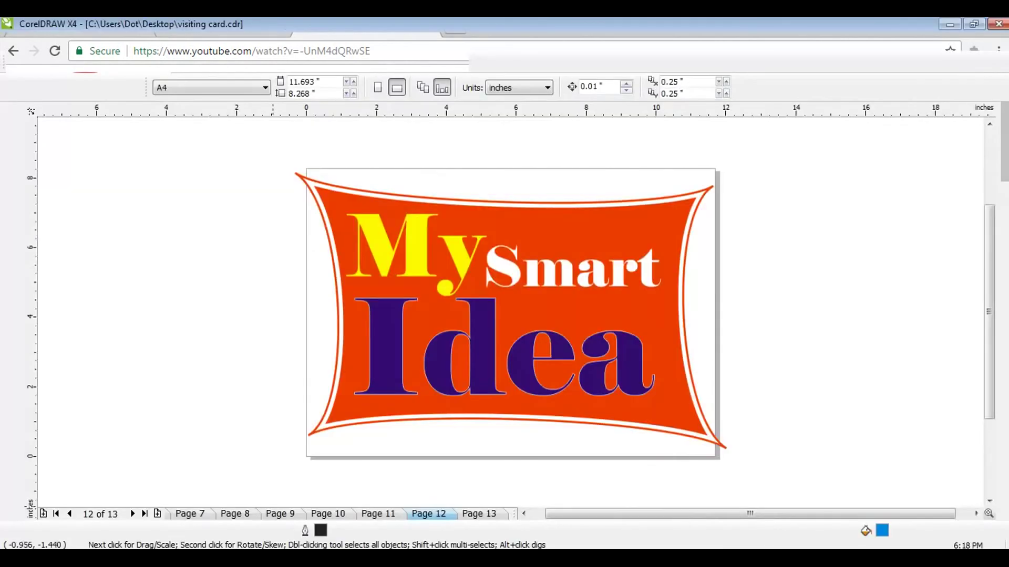
# - Marquee-select the whole five-object My Smart Idea logo on page 12 of visiting card.cdr
pyautogui.click(247, 151)
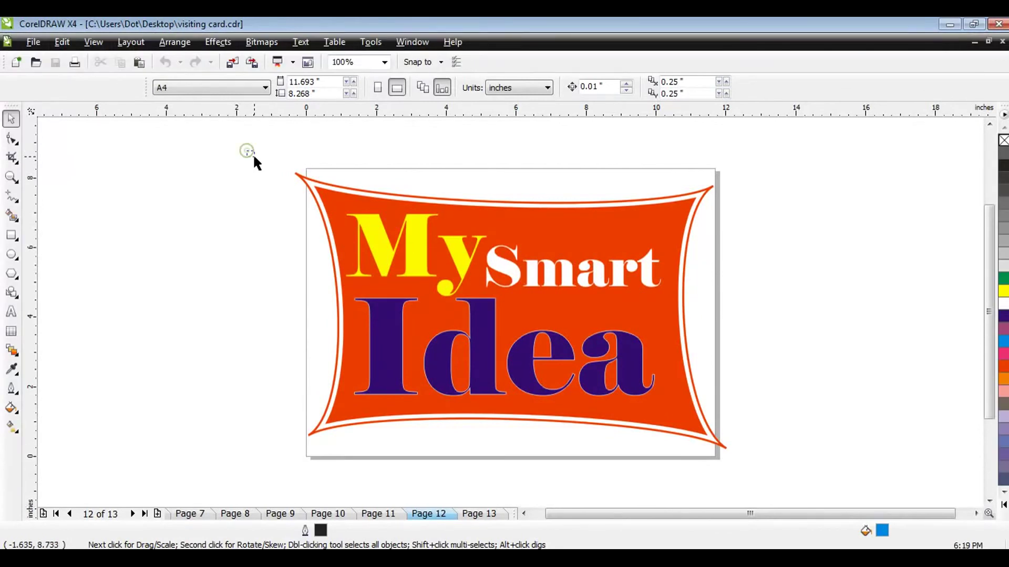
pyautogui.moveTo(254, 156); pyautogui.dragTo(771, 478)
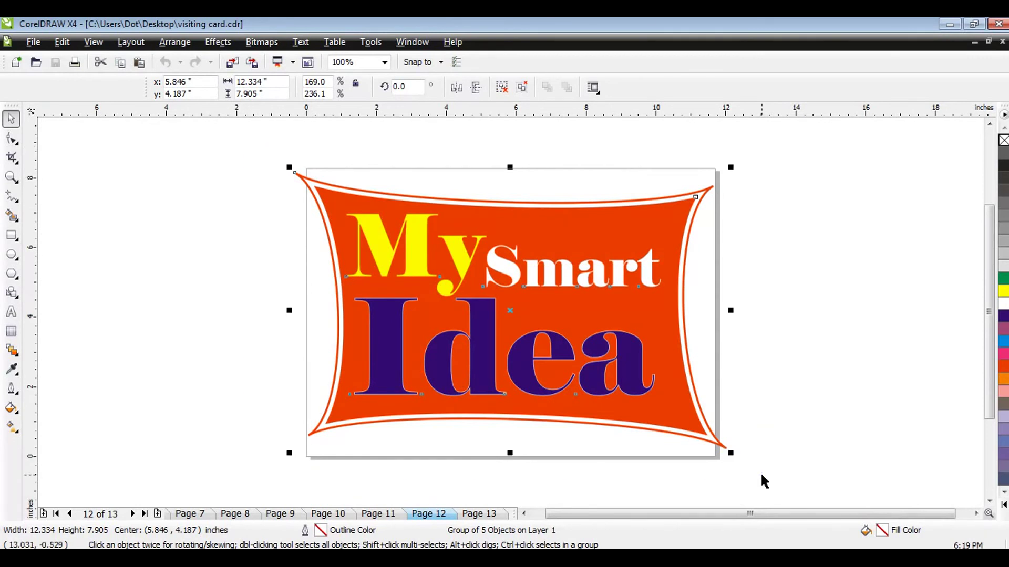
pyautogui.click(50, 44)
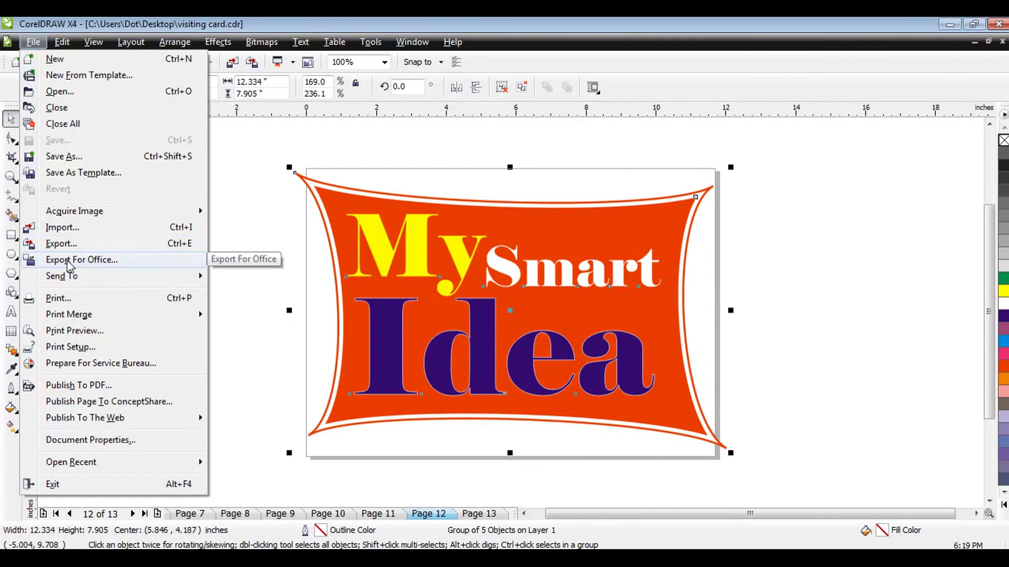
pyautogui.click(101, 259)
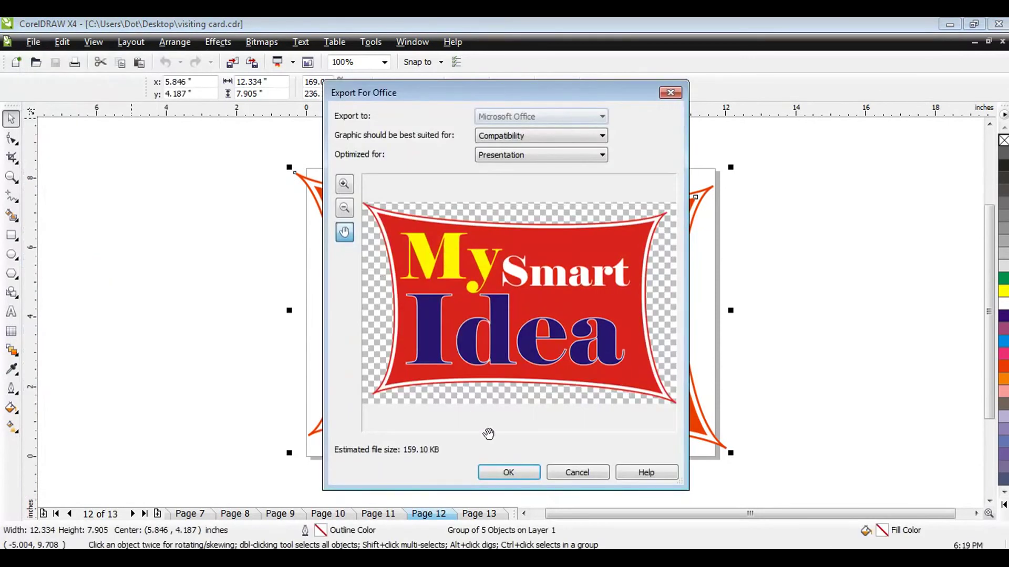
pyautogui.click(508, 474)
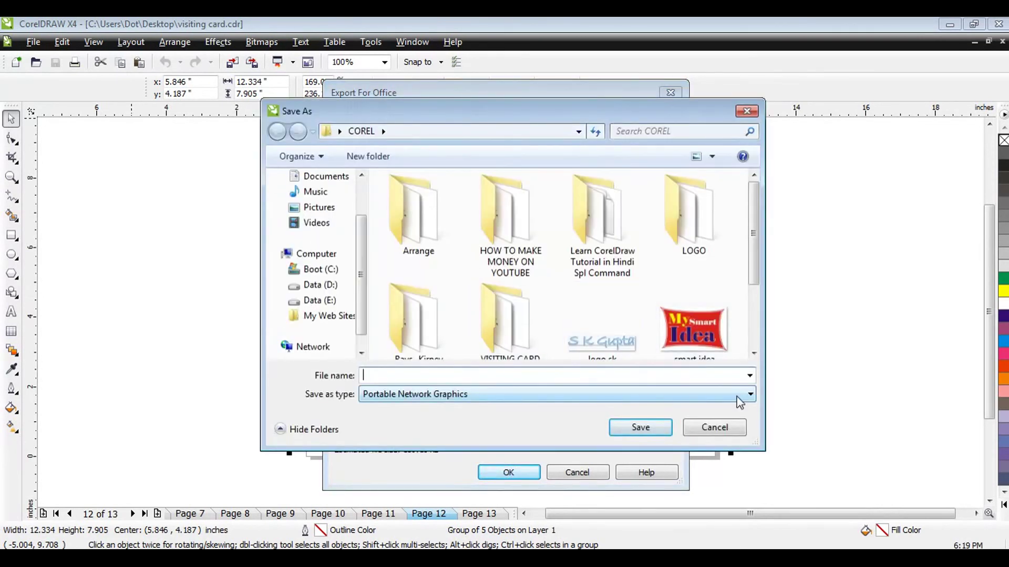
pyautogui.moveTo(757, 260); pyautogui.dragTo(757, 308)
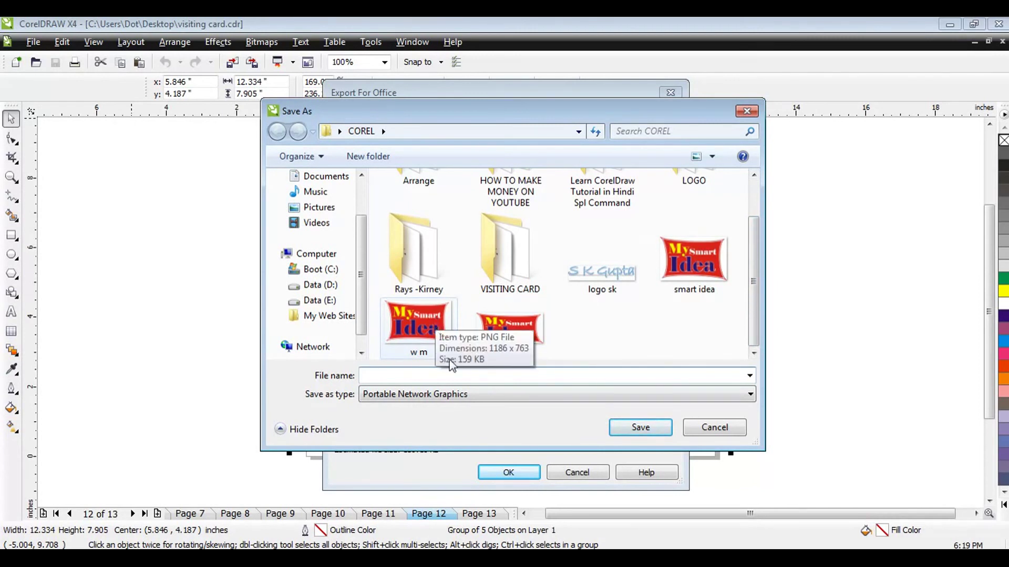
pyautogui.click(383, 370)
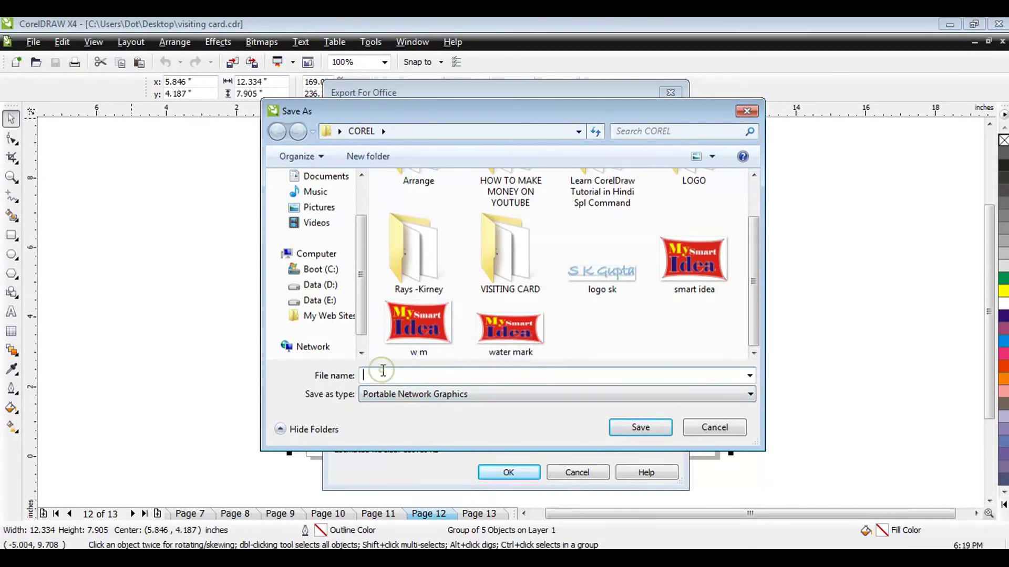
pyautogui.click(707, 438)
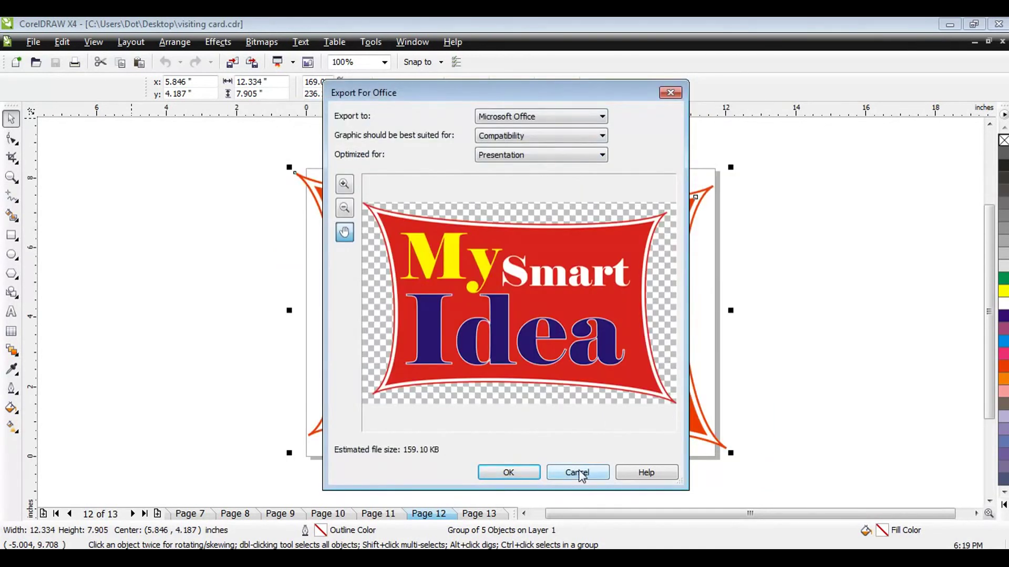
pyautogui.click(578, 472)
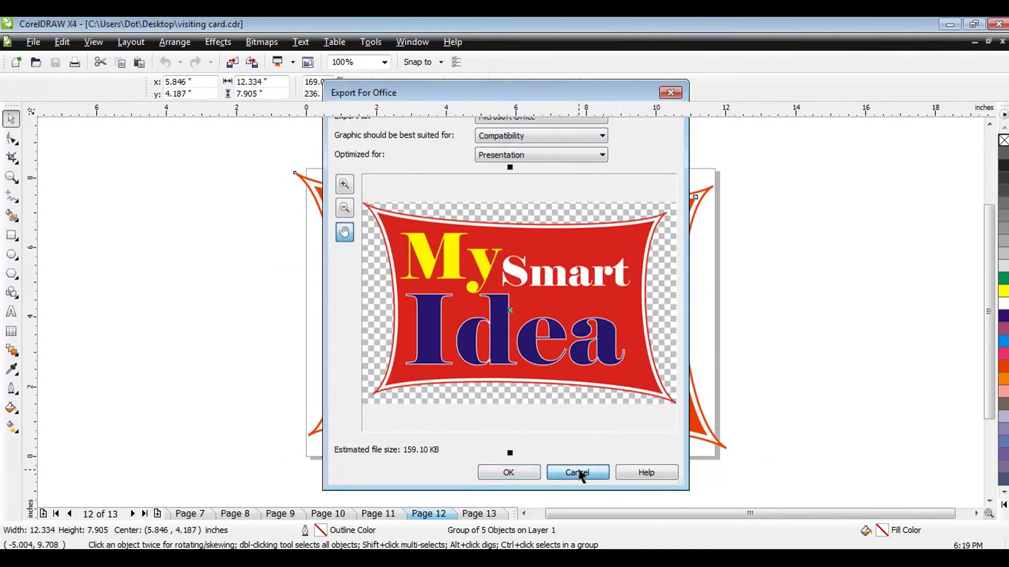
pyautogui.moveTo(237, 146)
pyautogui.mouseDown()
pyautogui.moveTo(632, 415)
pyautogui.moveTo(770, 461)
pyautogui.mouseUp()
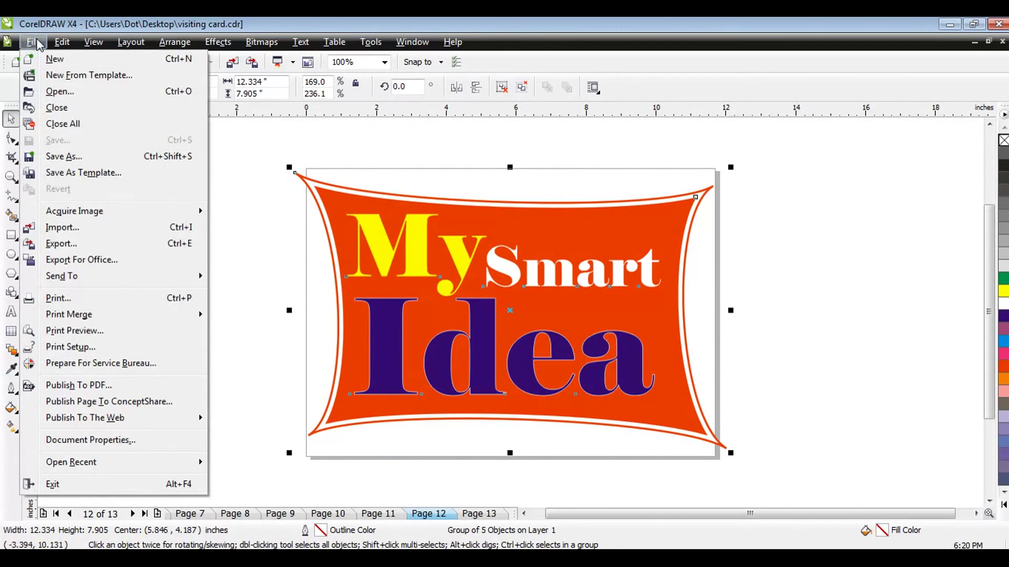
pyautogui.click(79, 262)
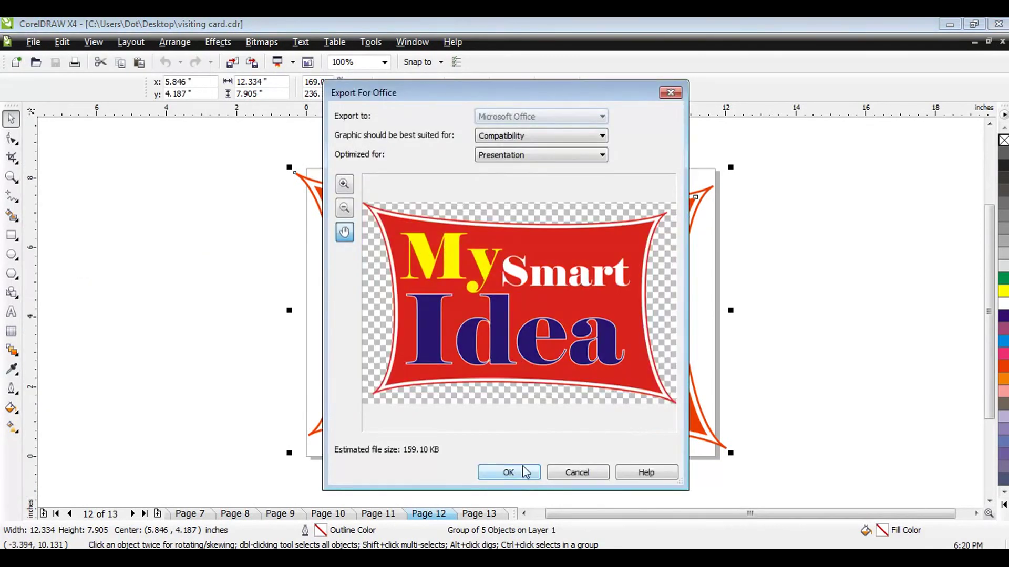
pyautogui.click(526, 472)
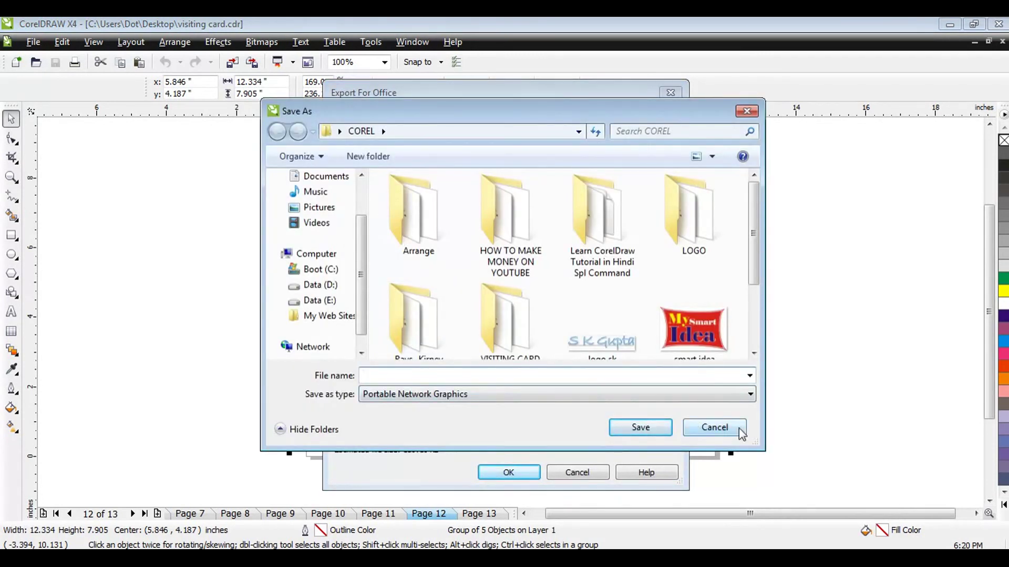
pyautogui.click(722, 432)
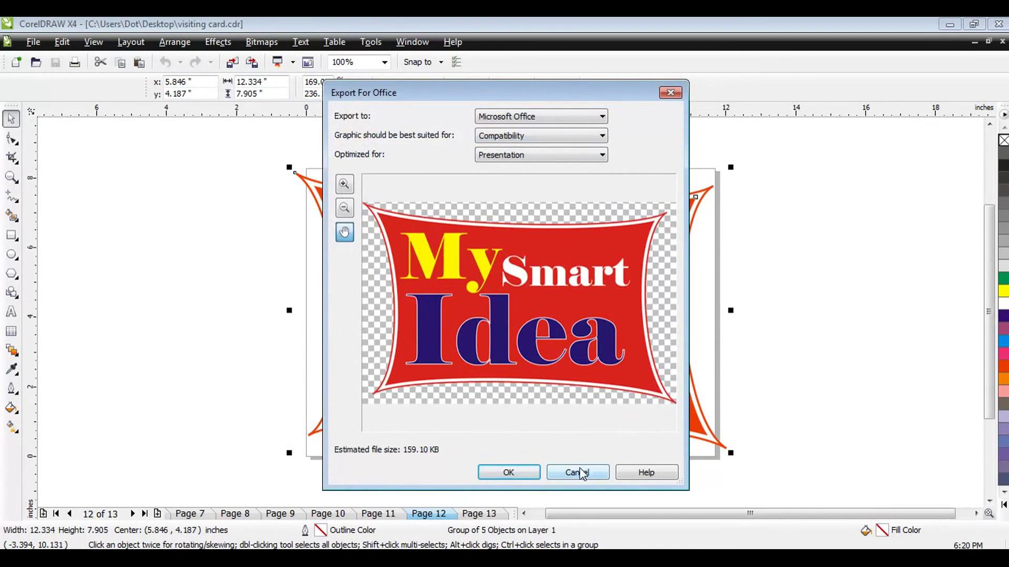
pyautogui.click(580, 472)
pyautogui.click(773, 288)
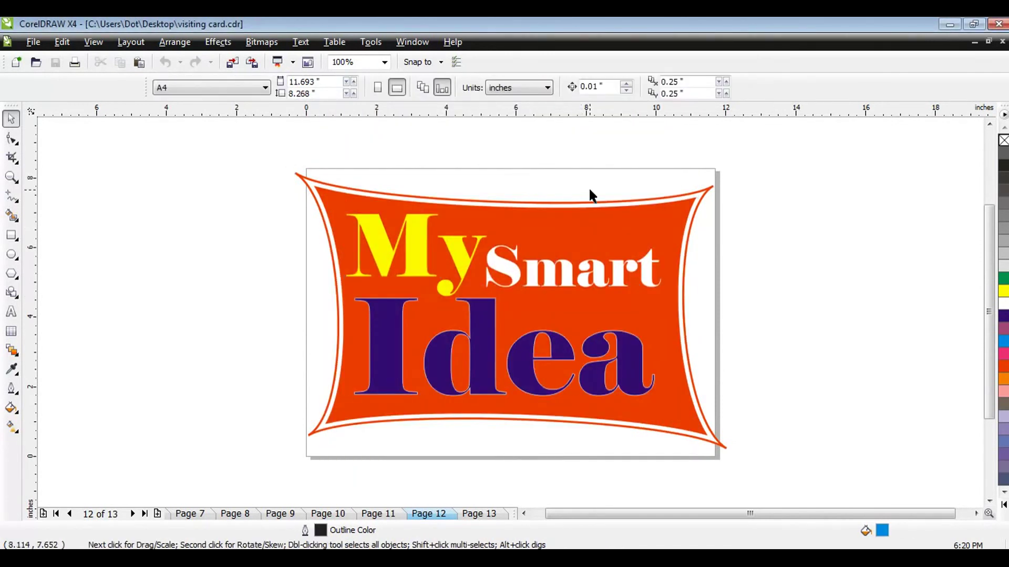
# - Minimize CorelDRAW and go to the My Smart Idea channel's Creator Studio dashboard from the YouTube avatar menu
pyautogui.click(951, 27)
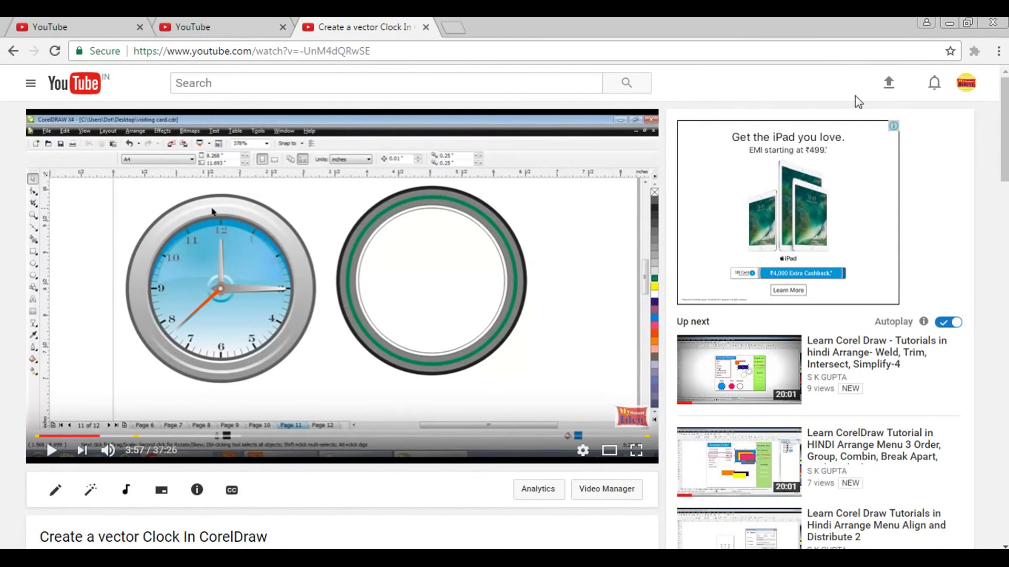
pyautogui.click(83, 26)
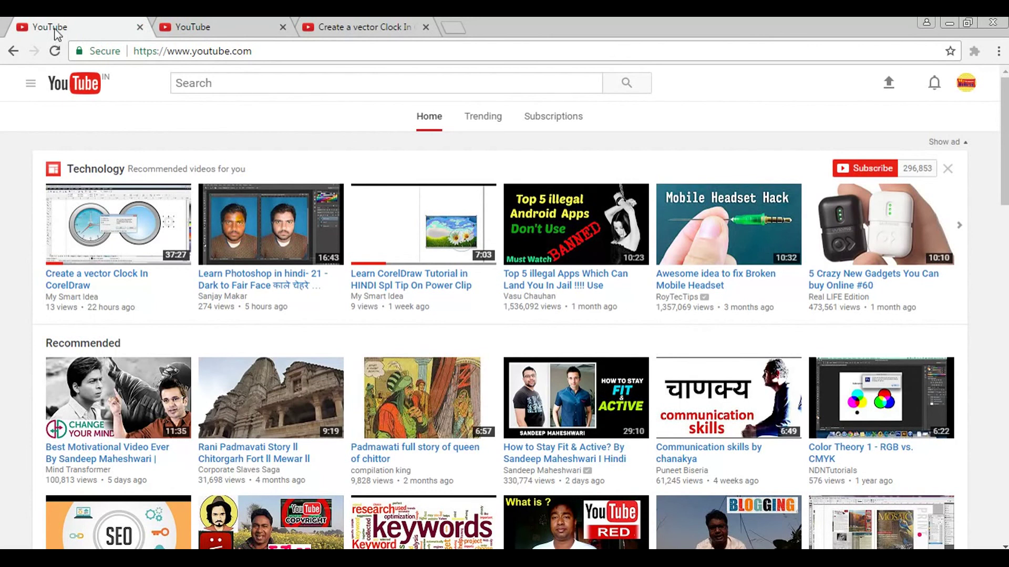
pyautogui.click(966, 84)
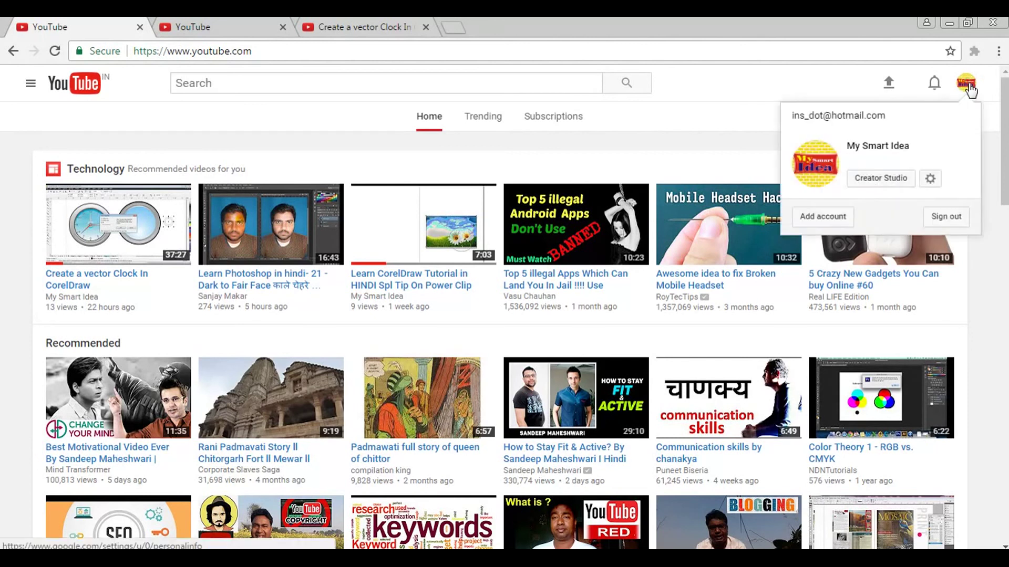
pyautogui.click(879, 178)
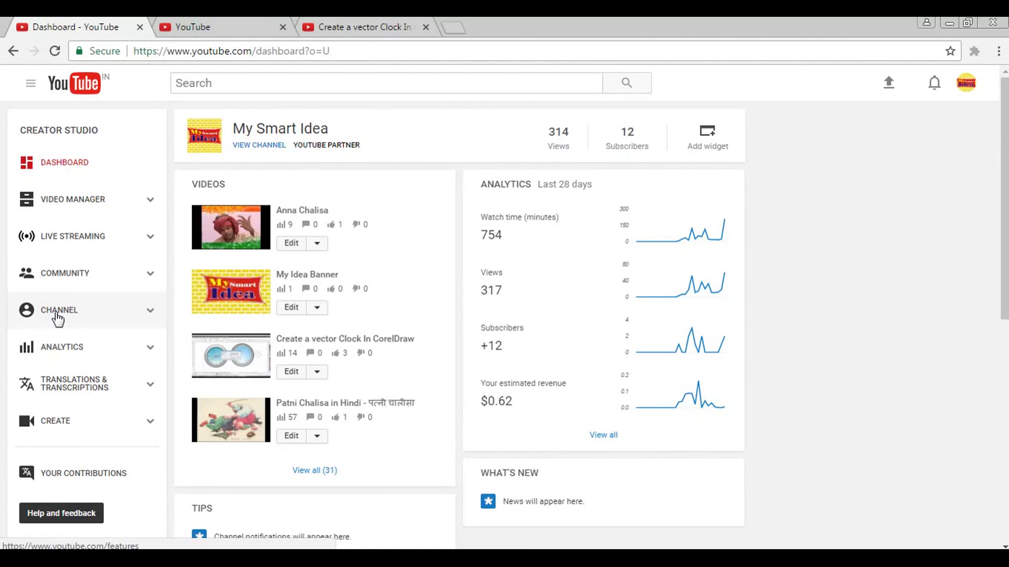
pyautogui.click(56, 311)
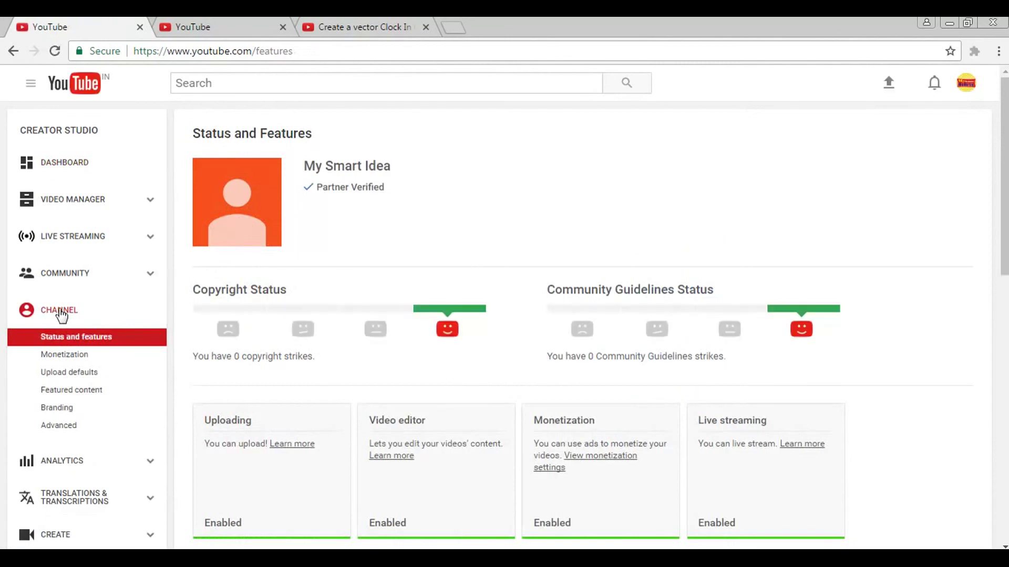
pyautogui.click(57, 411)
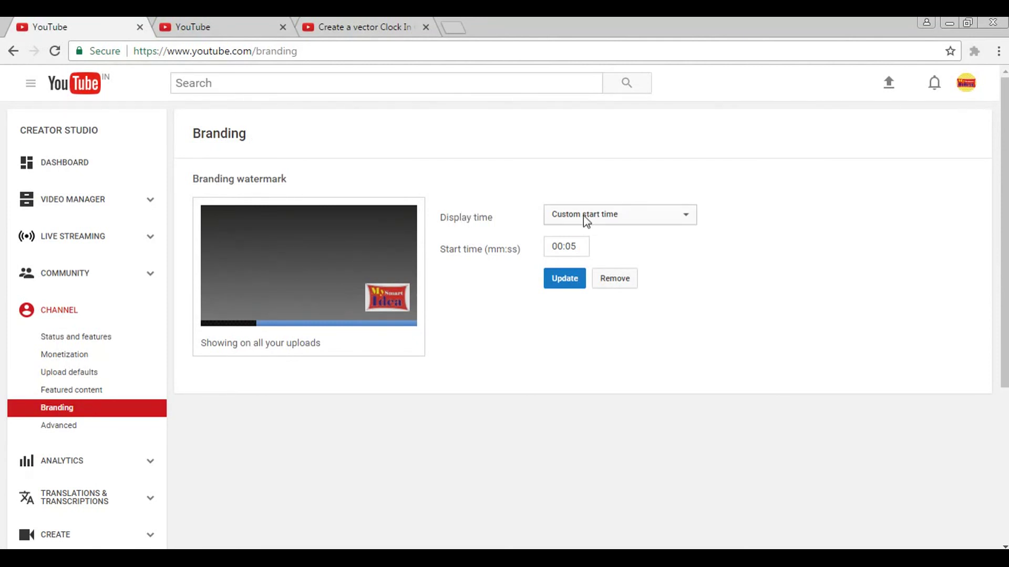
pyautogui.click(633, 220)
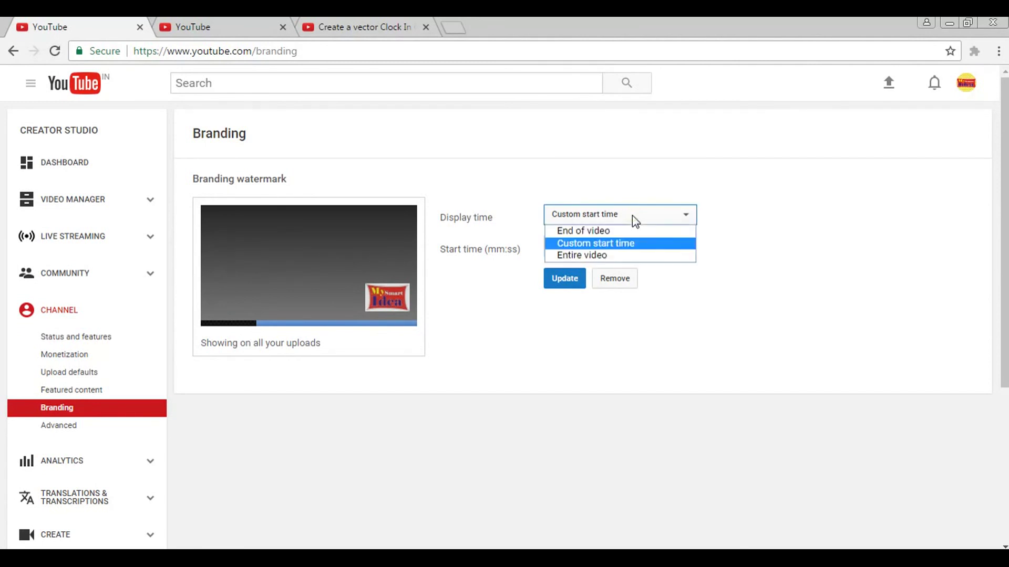
pyautogui.click(621, 231)
pyautogui.click(620, 218)
pyautogui.click(581, 255)
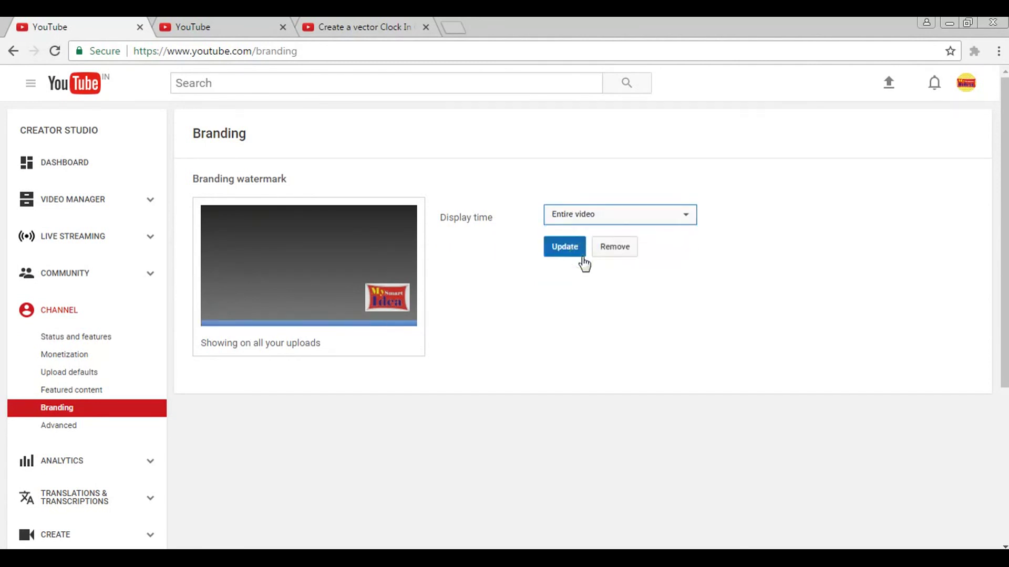
pyautogui.click(587, 220)
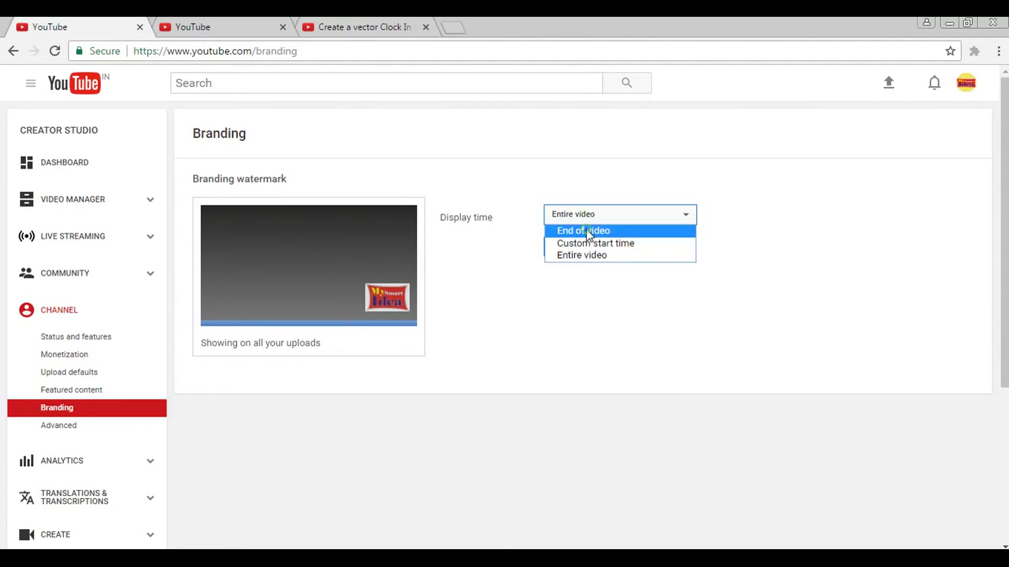
pyautogui.click(588, 228)
pyautogui.click(592, 217)
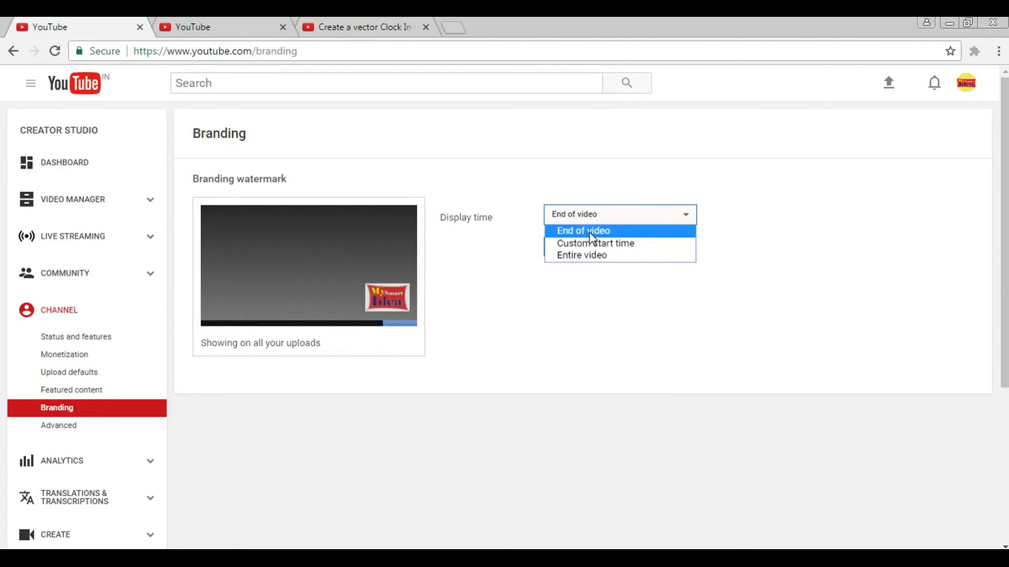
pyautogui.click(589, 235)
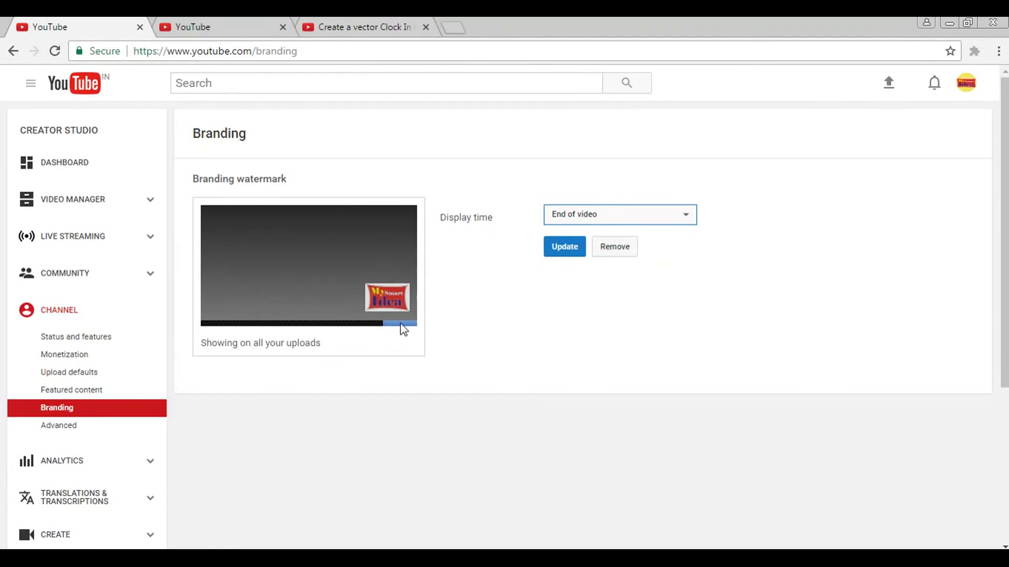
pyautogui.click(581, 214)
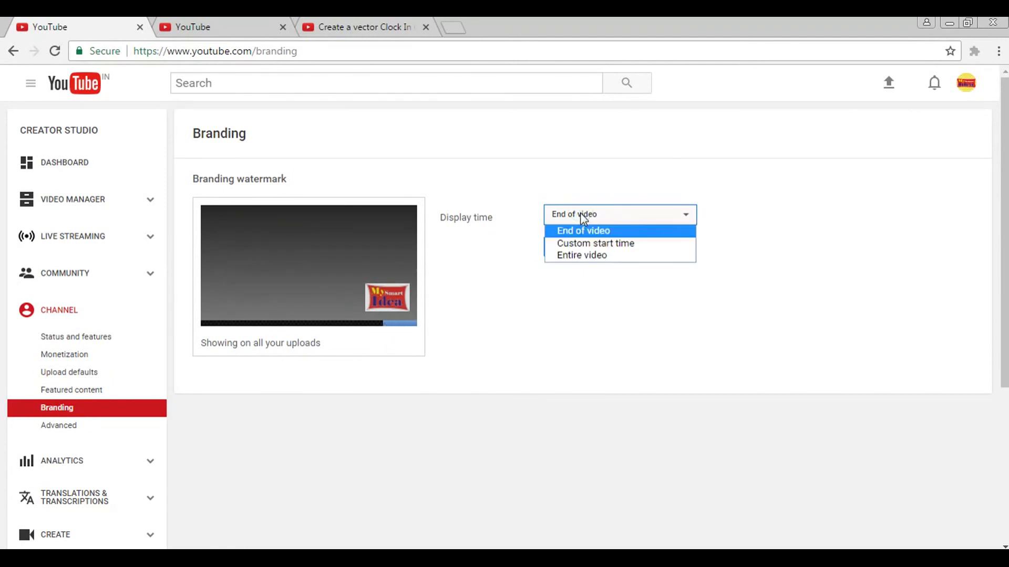
pyautogui.click(576, 243)
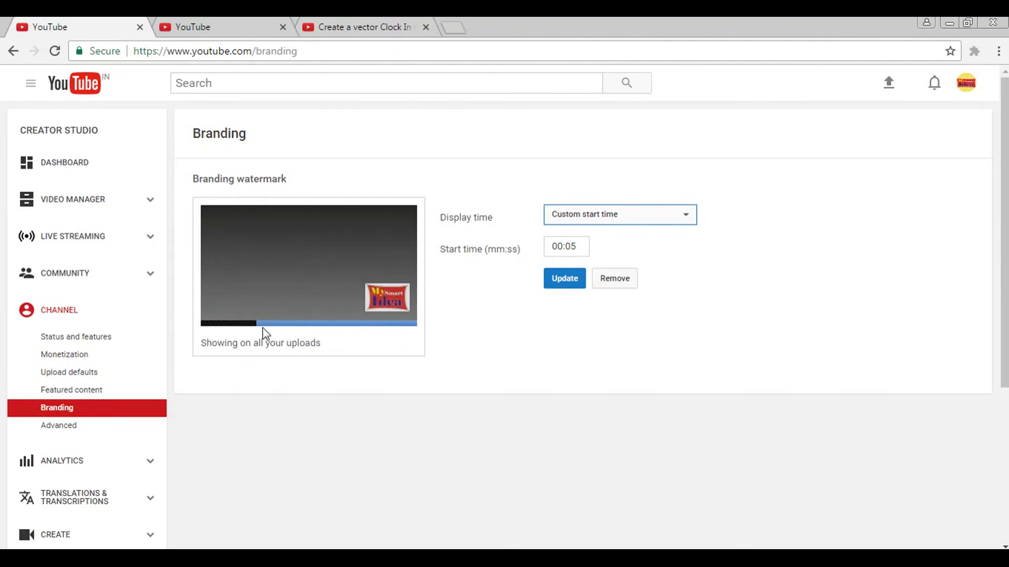
pyautogui.click(598, 214)
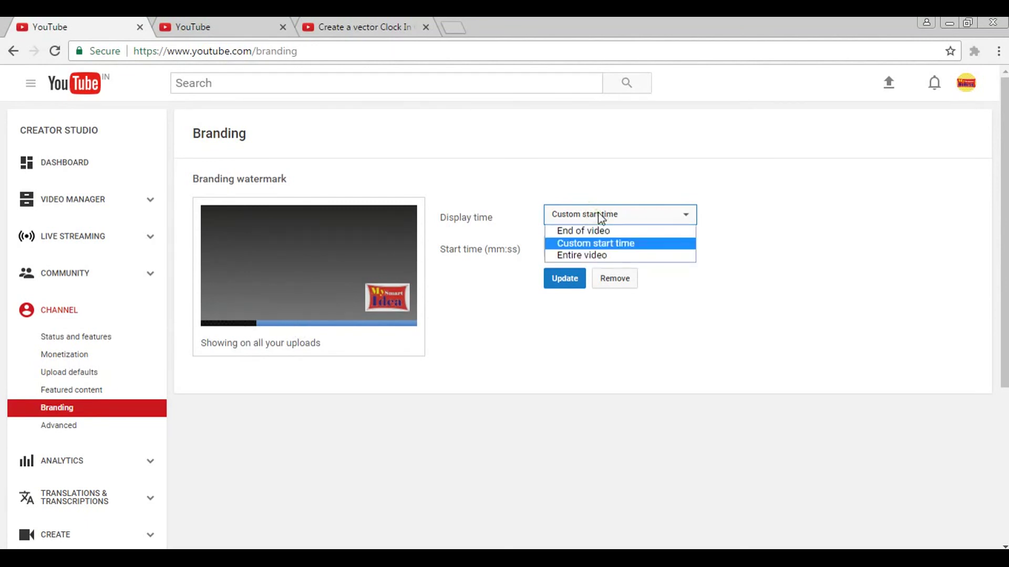
pyautogui.click(576, 260)
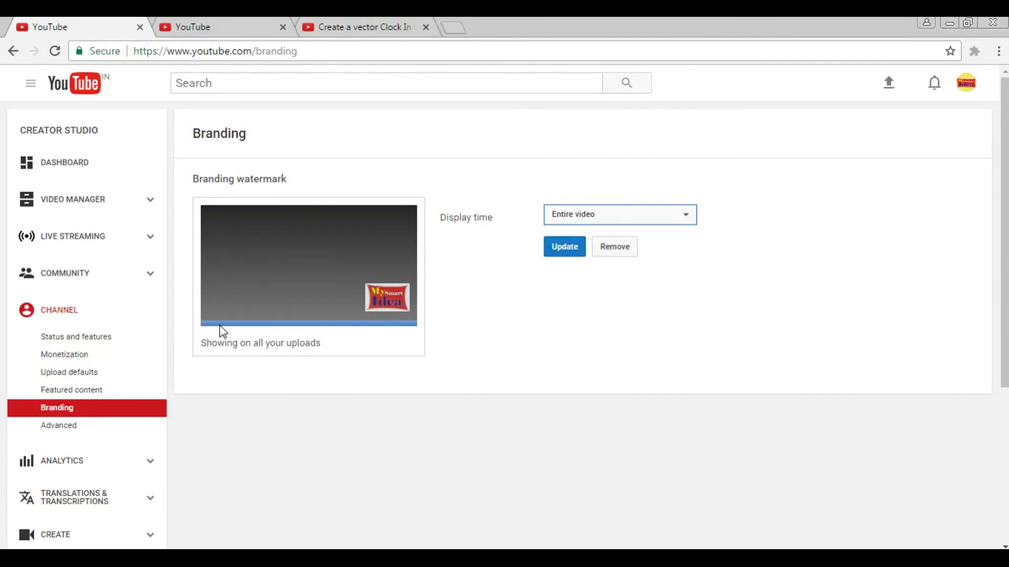
pyautogui.click(588, 222)
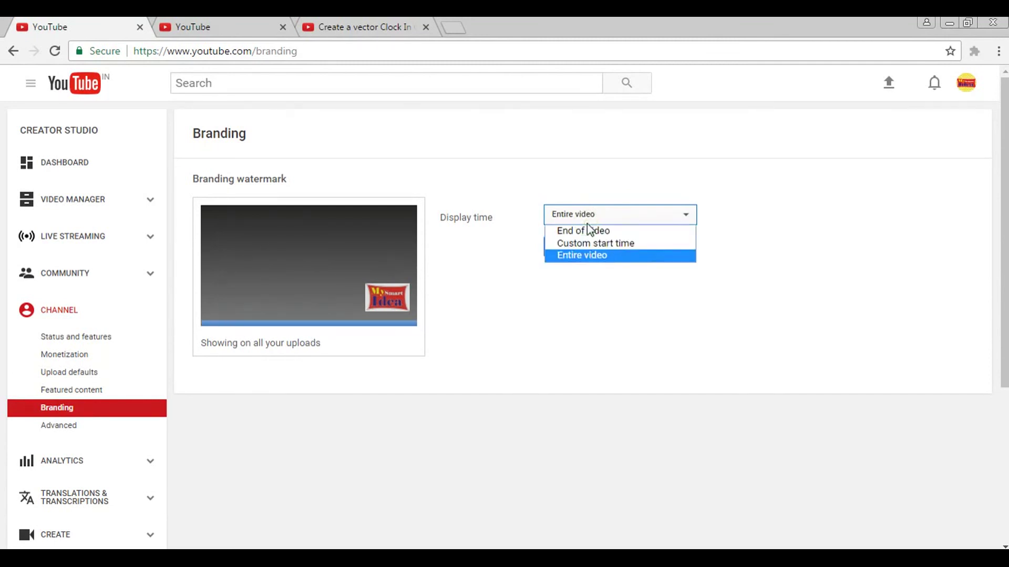
pyautogui.click(587, 224)
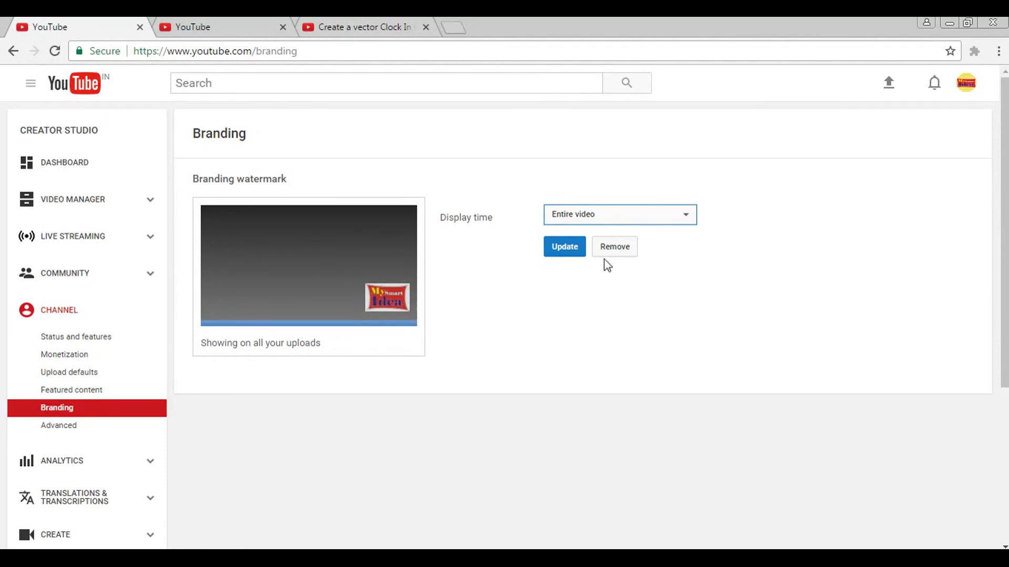
# - Remove the channel's existing branding watermark
pyautogui.click(617, 255)
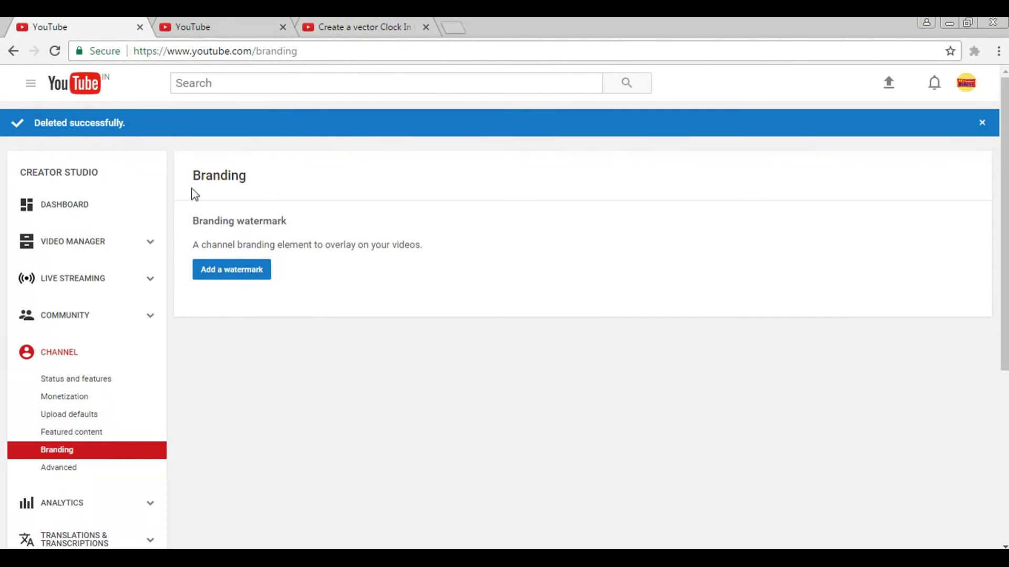
# - Upload 'w m.png' from the COREL folder as the new branding watermark
pyautogui.click(234, 271)
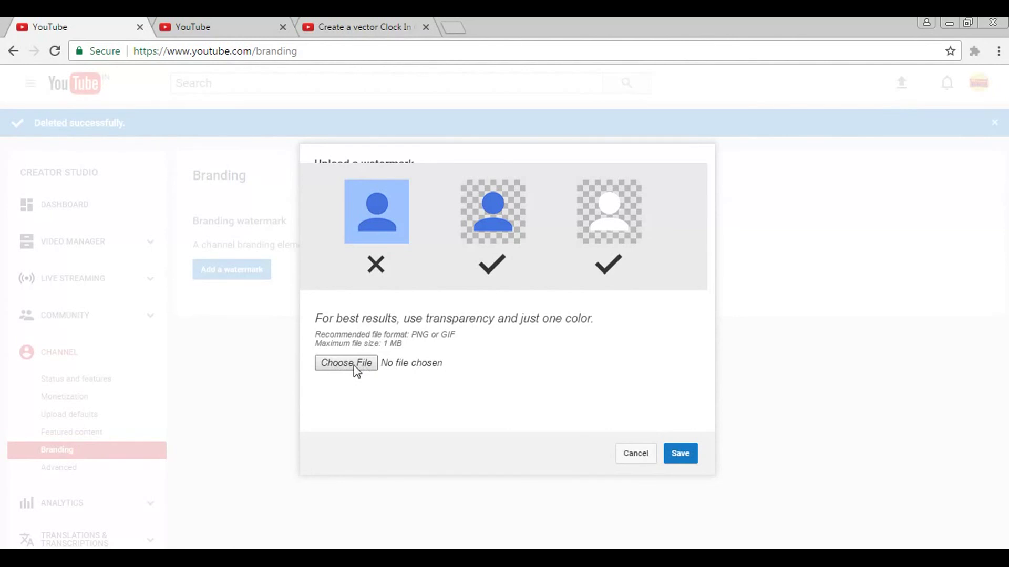
pyautogui.click(355, 364)
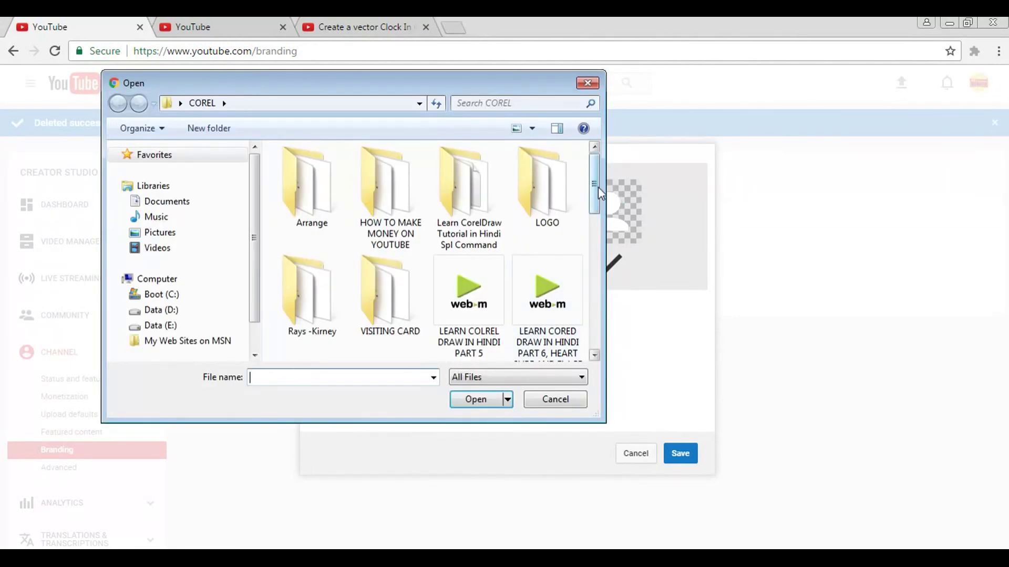
pyautogui.moveTo(594, 187); pyautogui.dragTo(587, 315)
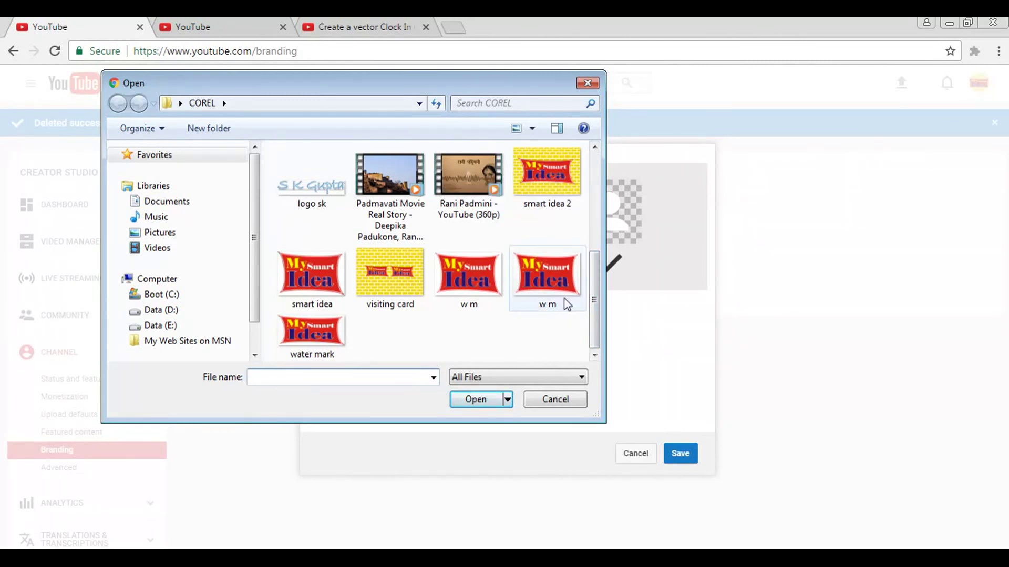
pyautogui.click(546, 280)
pyautogui.click(484, 399)
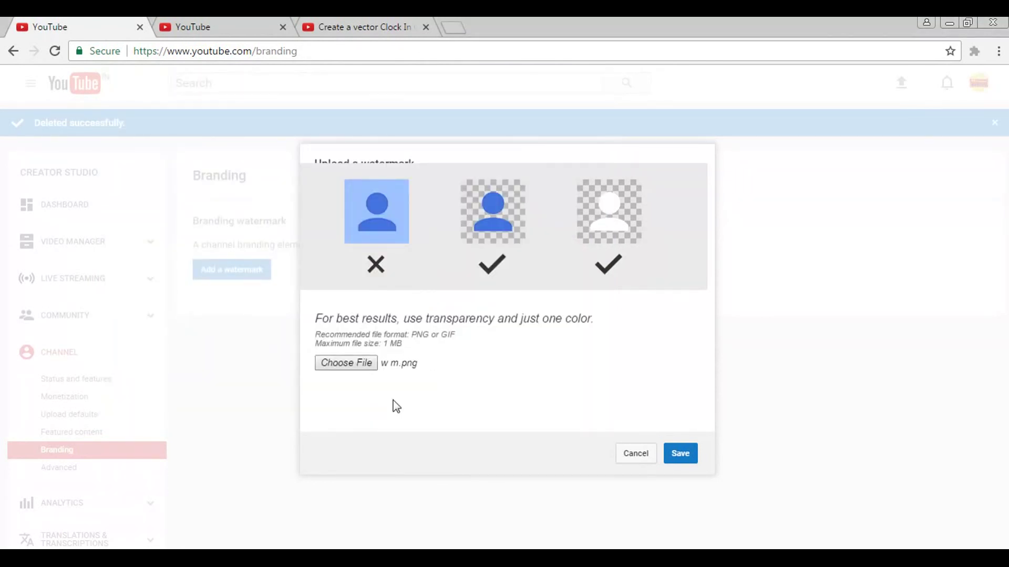
pyautogui.click(679, 460)
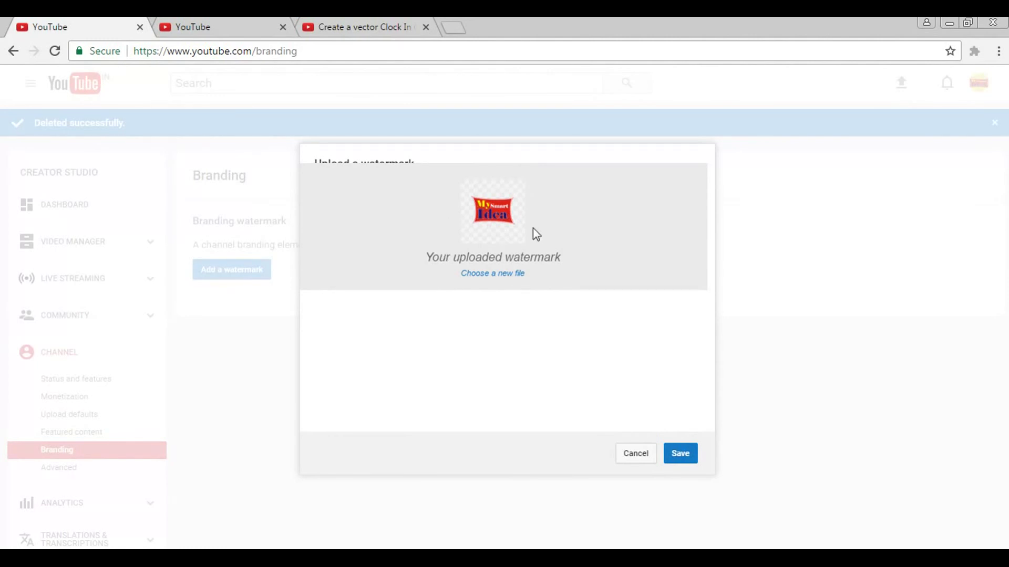
# - Save the new watermark and set its display time to Entire video
pyautogui.click(677, 454)
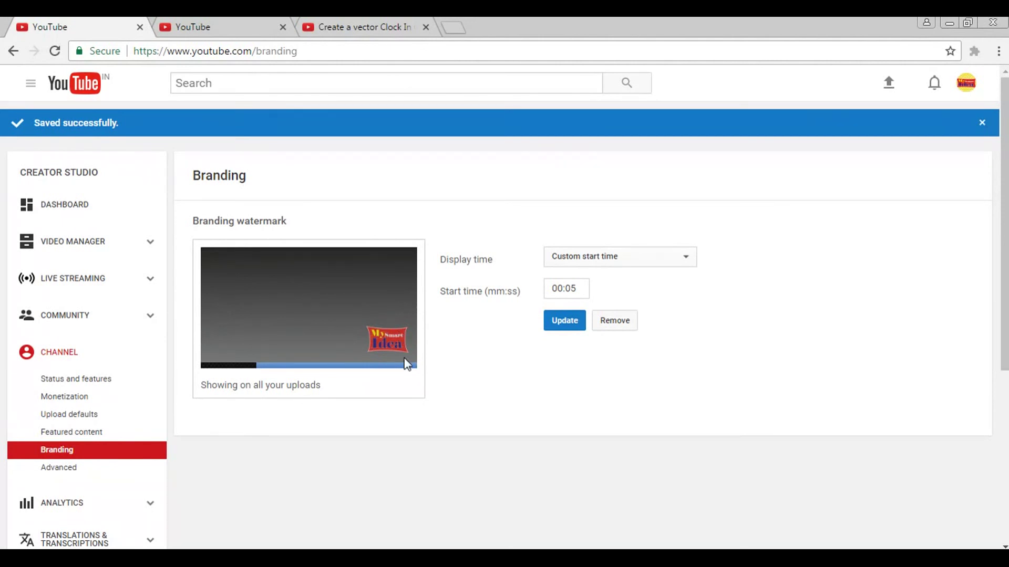
pyautogui.click(599, 257)
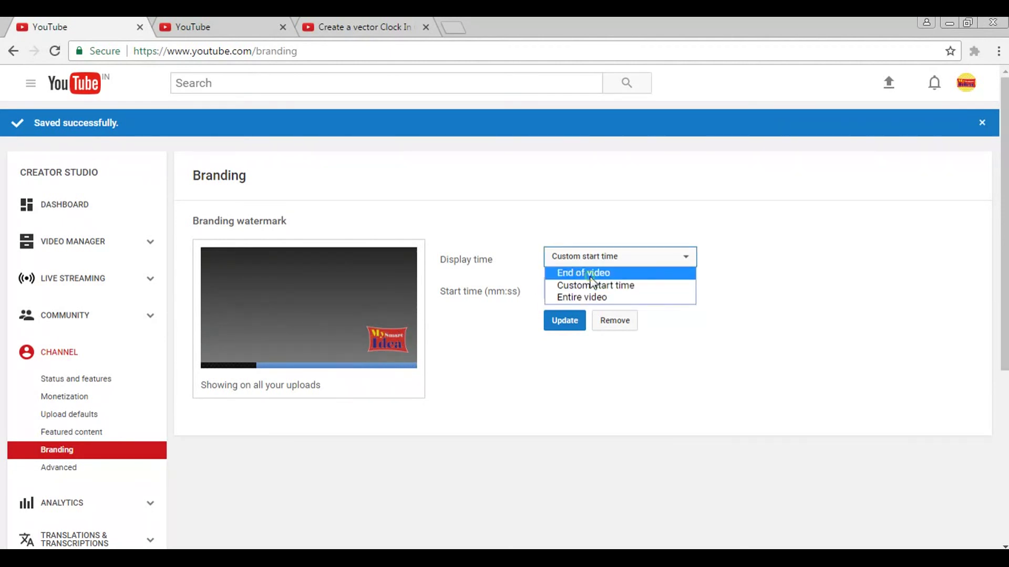
pyautogui.click(590, 273)
pyautogui.click(594, 259)
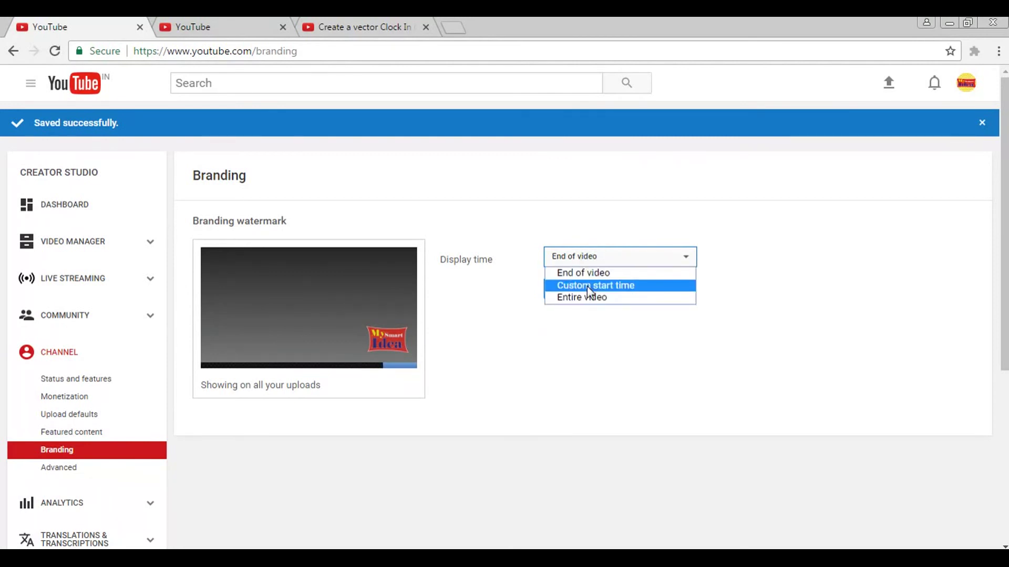
pyautogui.click(589, 286)
pyautogui.click(591, 259)
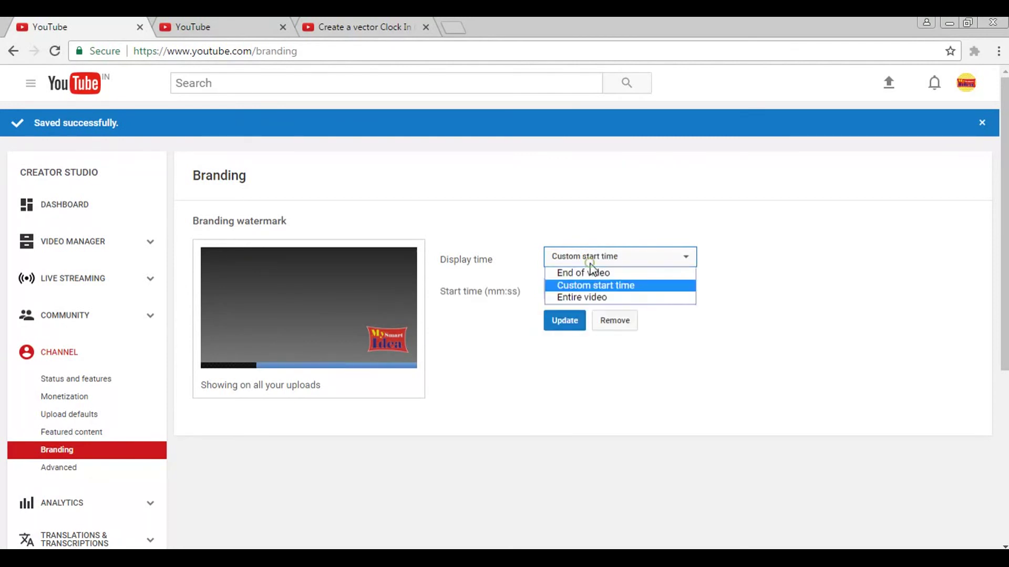
pyautogui.click(580, 298)
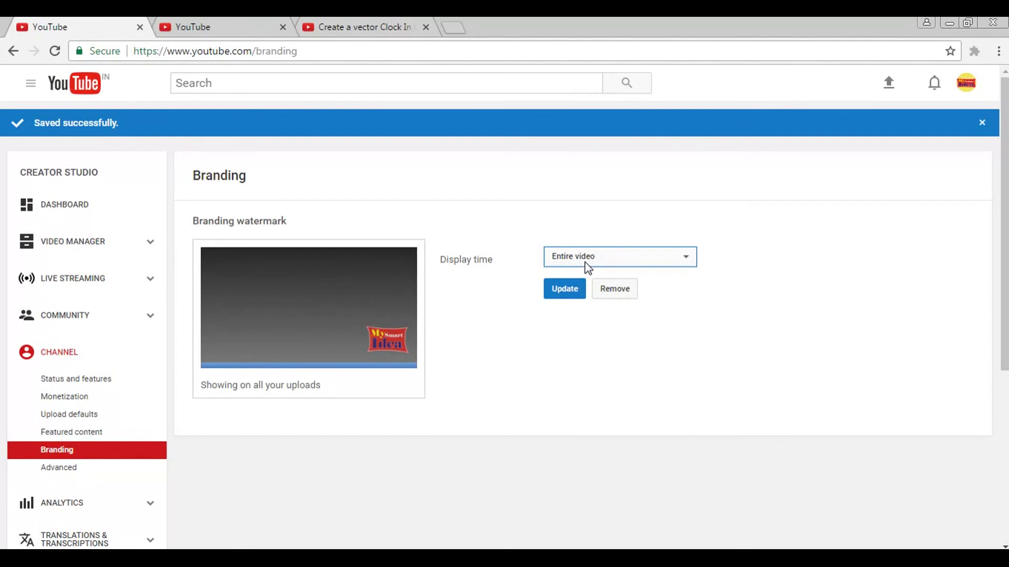
pyautogui.click(570, 295)
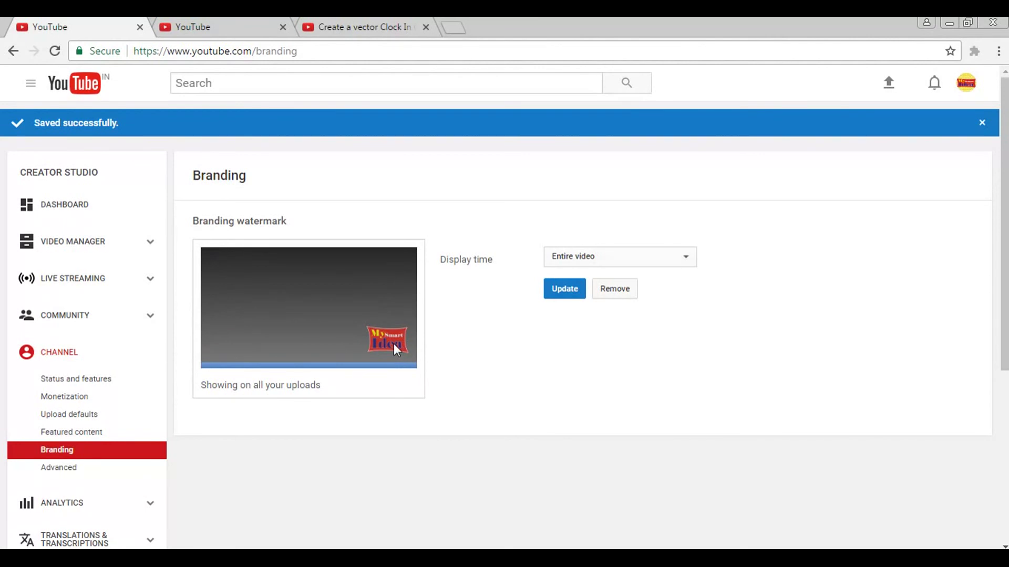
# - Open Video Manager and scroll through the channel's 31 uploaded videos
pyautogui.click(971, 86)
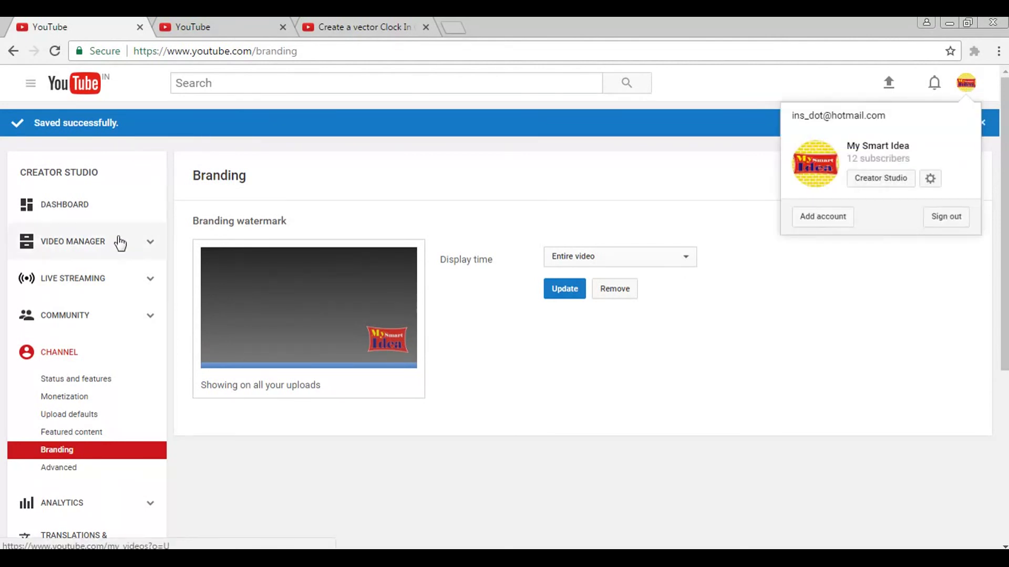
pyautogui.click(73, 245)
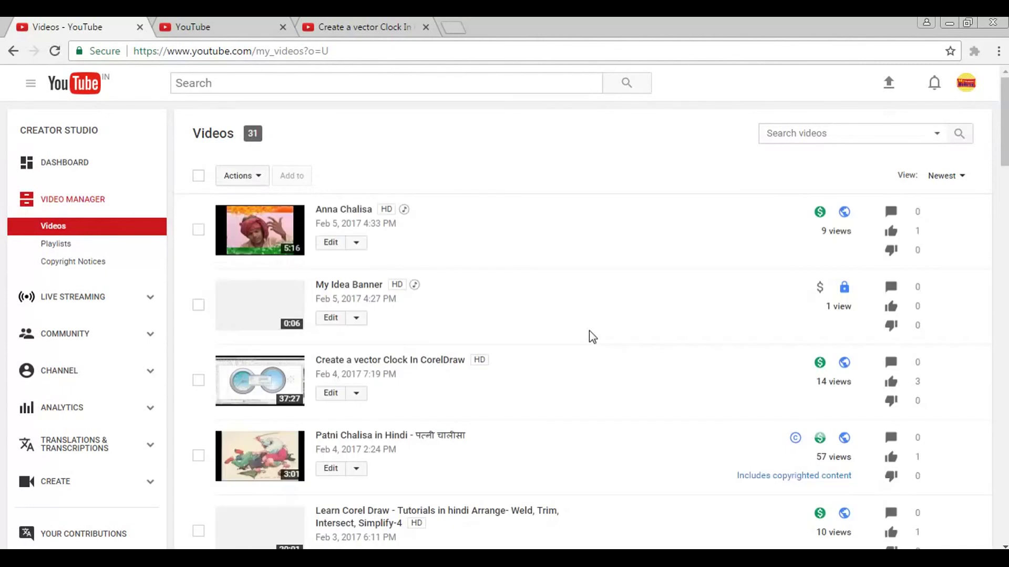
pyautogui.scroll(-5, 589, 331)
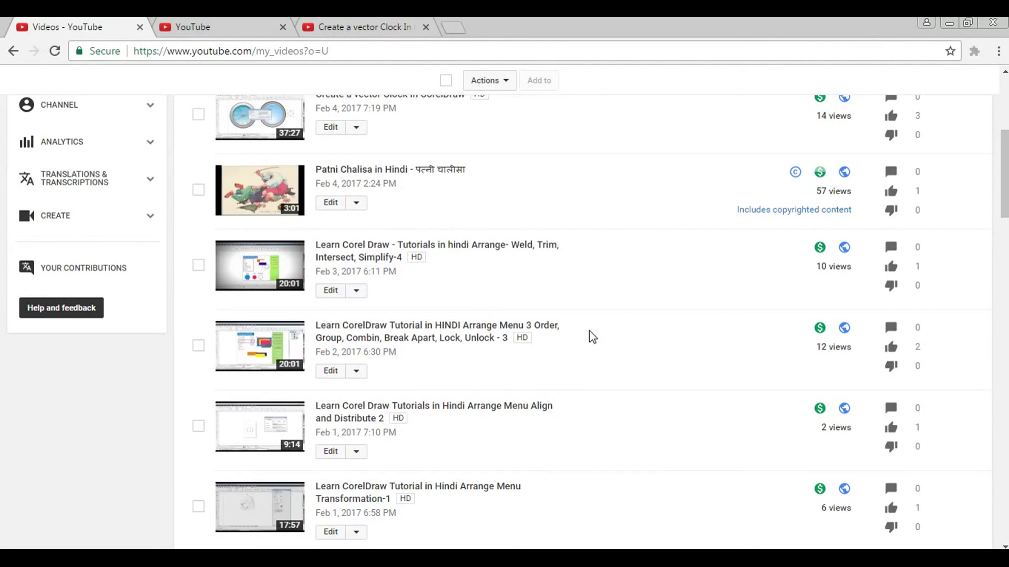
pyautogui.scroll(2, 593, 336)
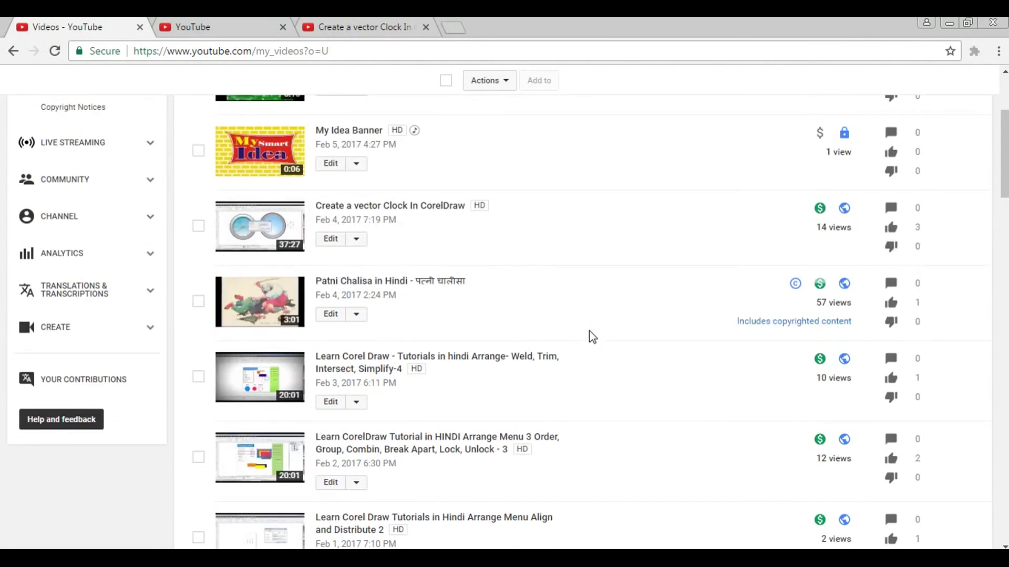
pyautogui.scroll(-2, 591, 338)
pyautogui.scroll(-1, 591, 337)
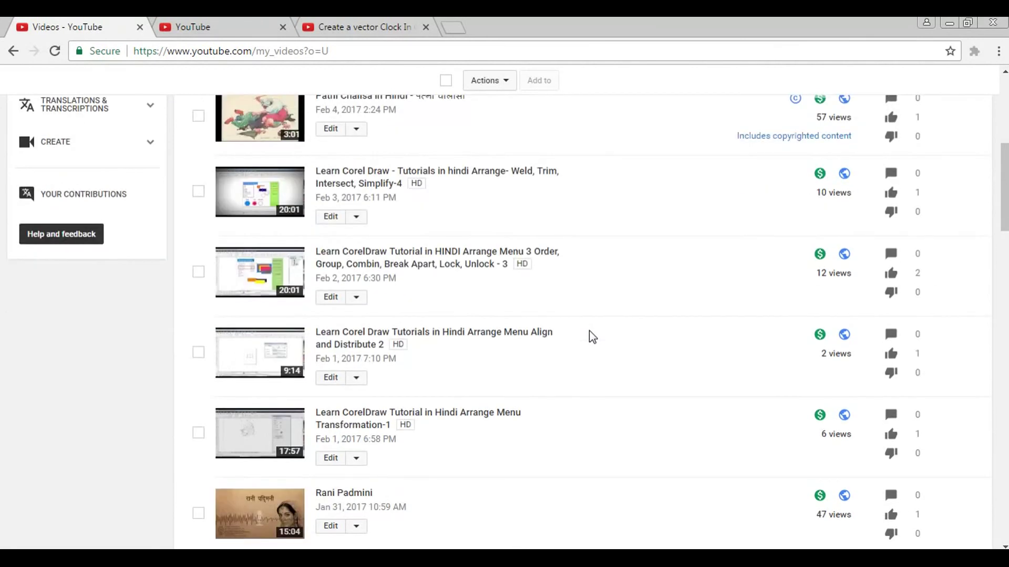
# - Open the Align and Distribute 2 video and pause it at 0:03 to check the watermark
pyautogui.click(437, 333)
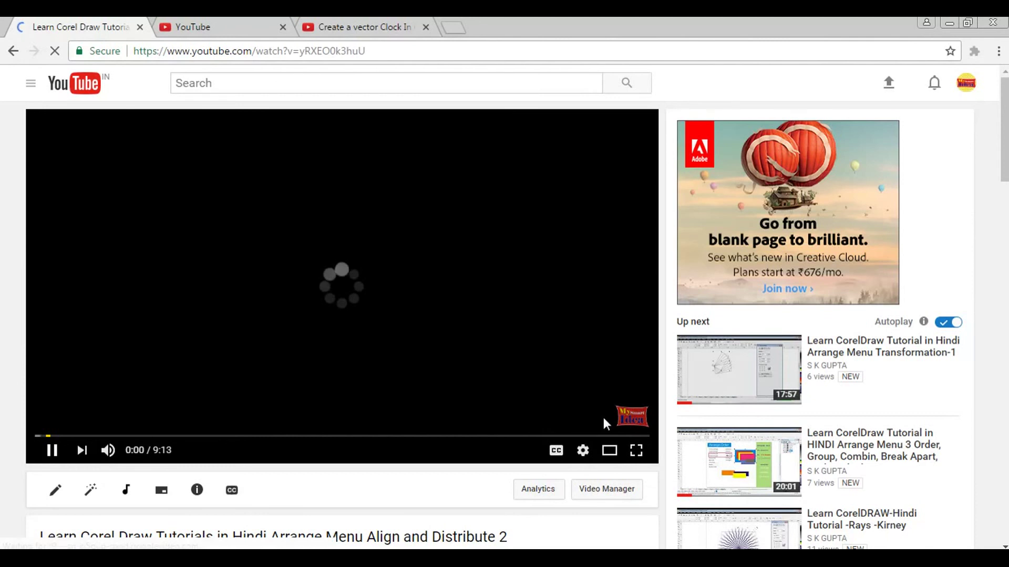
pyautogui.moveTo(631, 417)
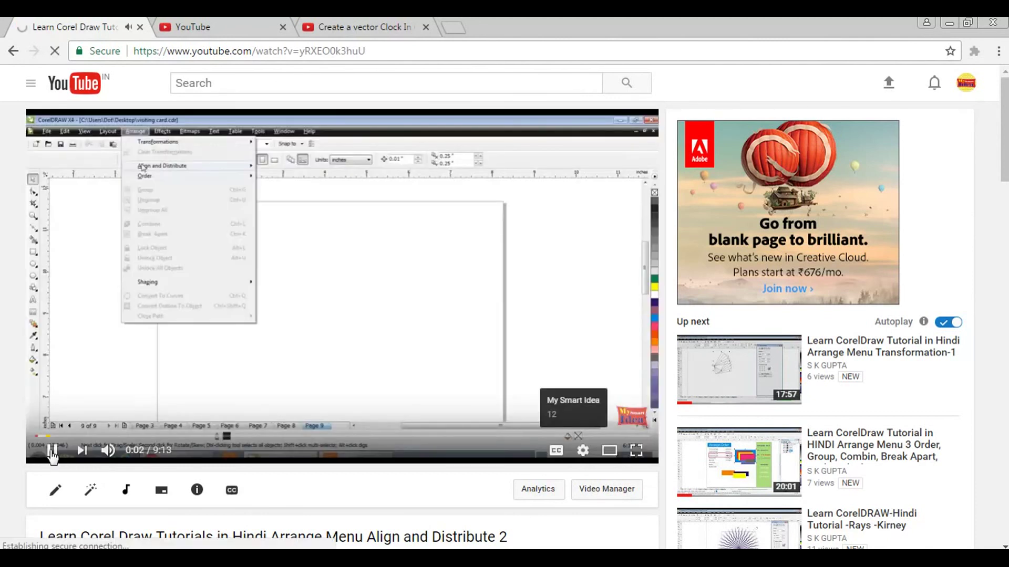
pyautogui.click(53, 451)
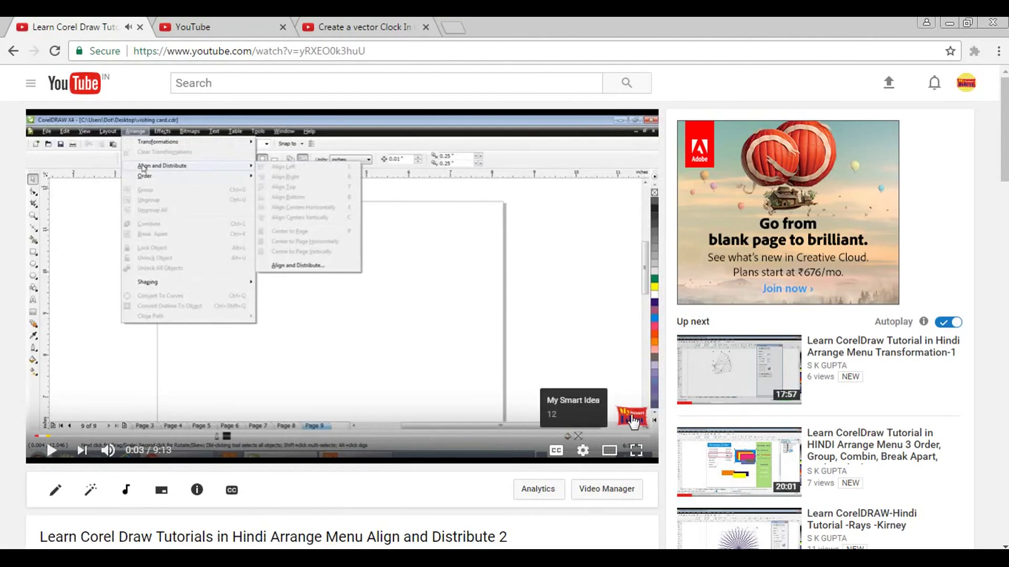